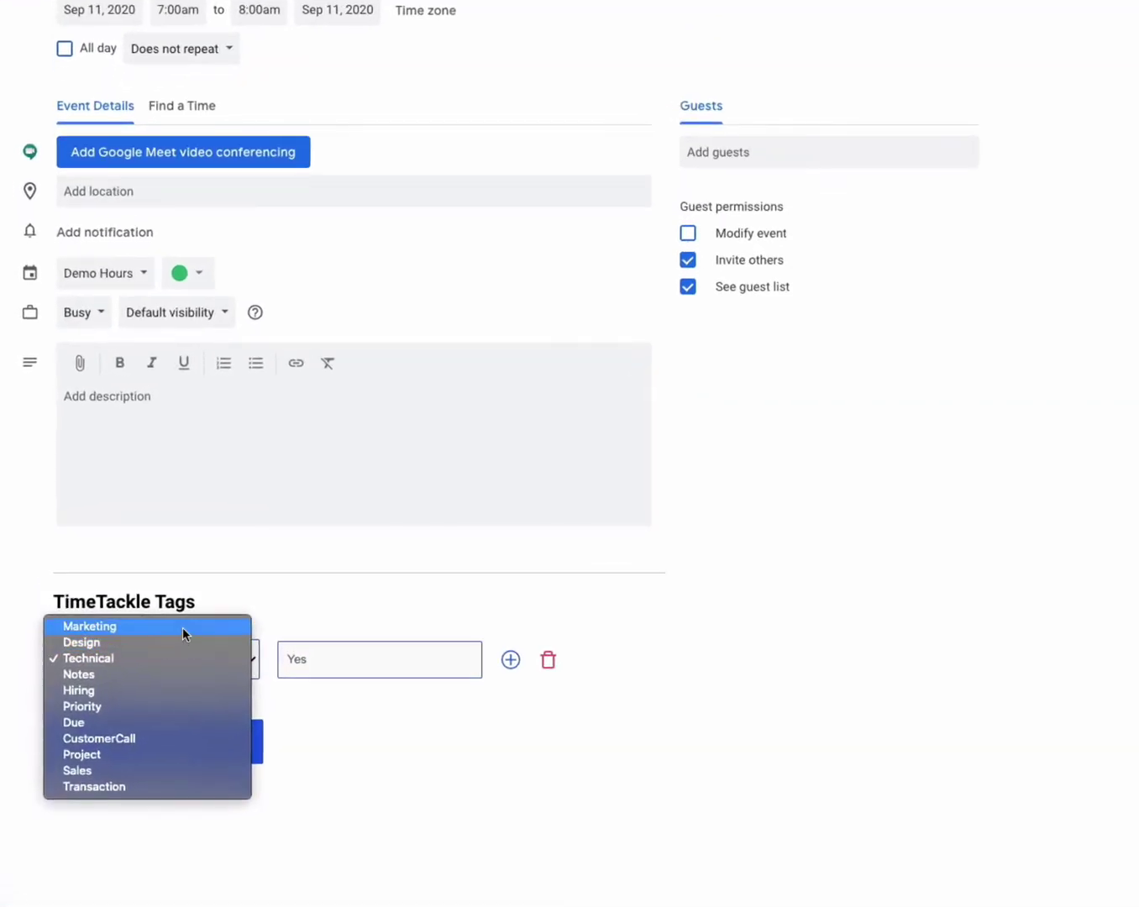
Step: Add a Marketing tag and a Transaction tag set to Cash to the TimeTackle Tags Demo event
left_click(184, 626)
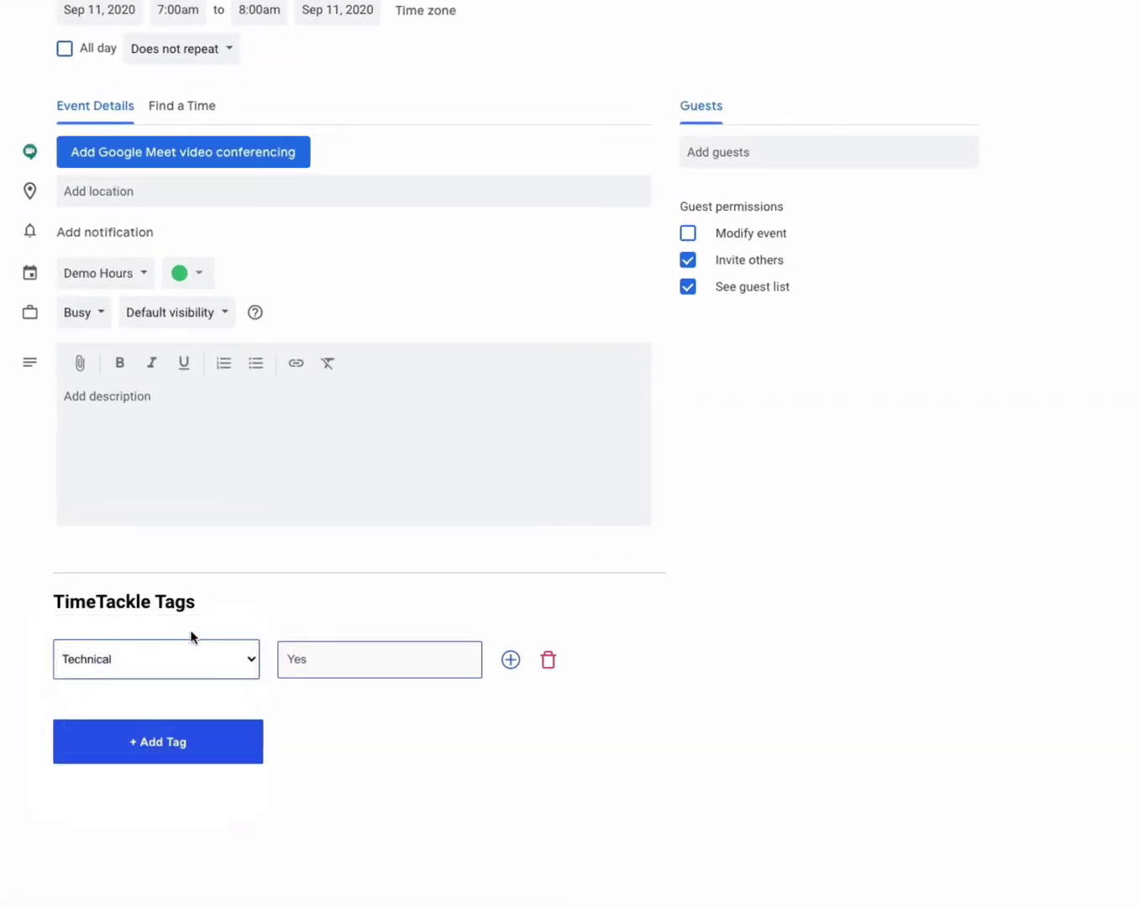
left_click(511, 660)
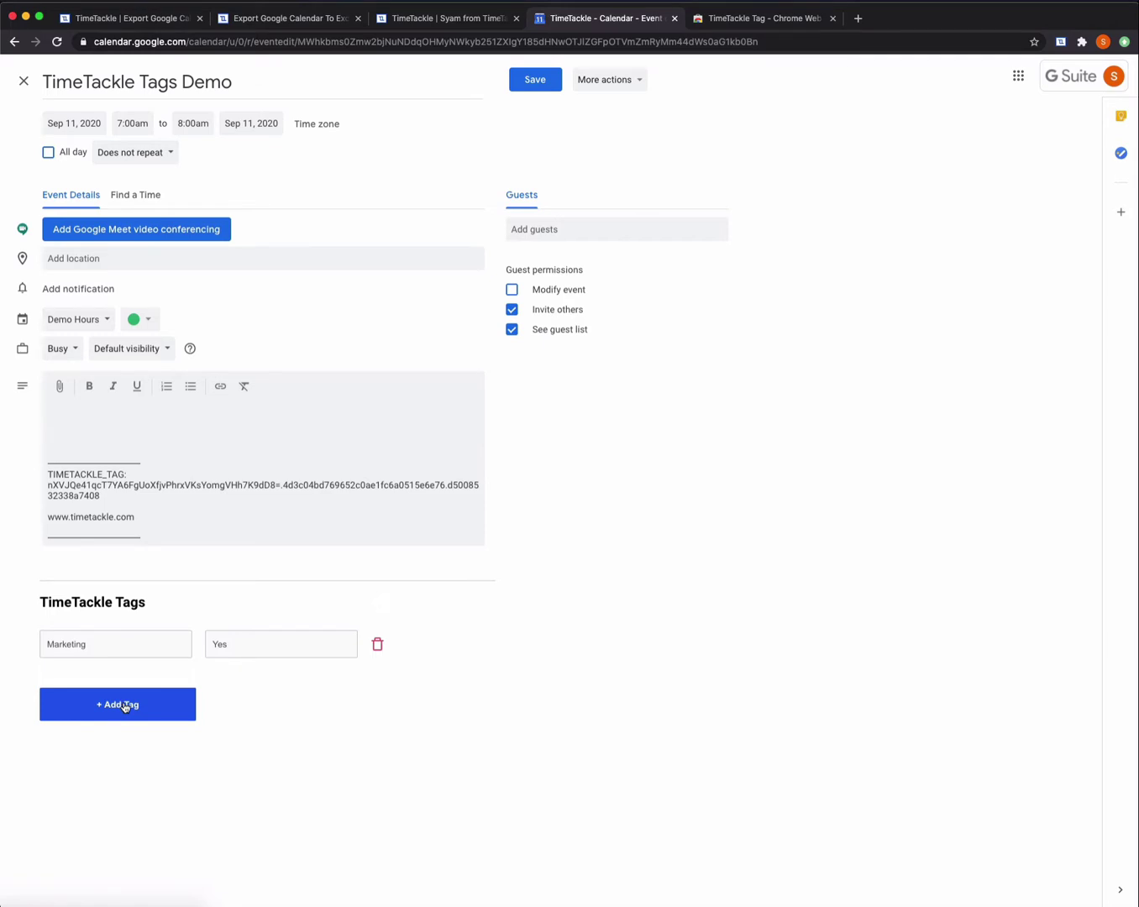
left_click(171, 753)
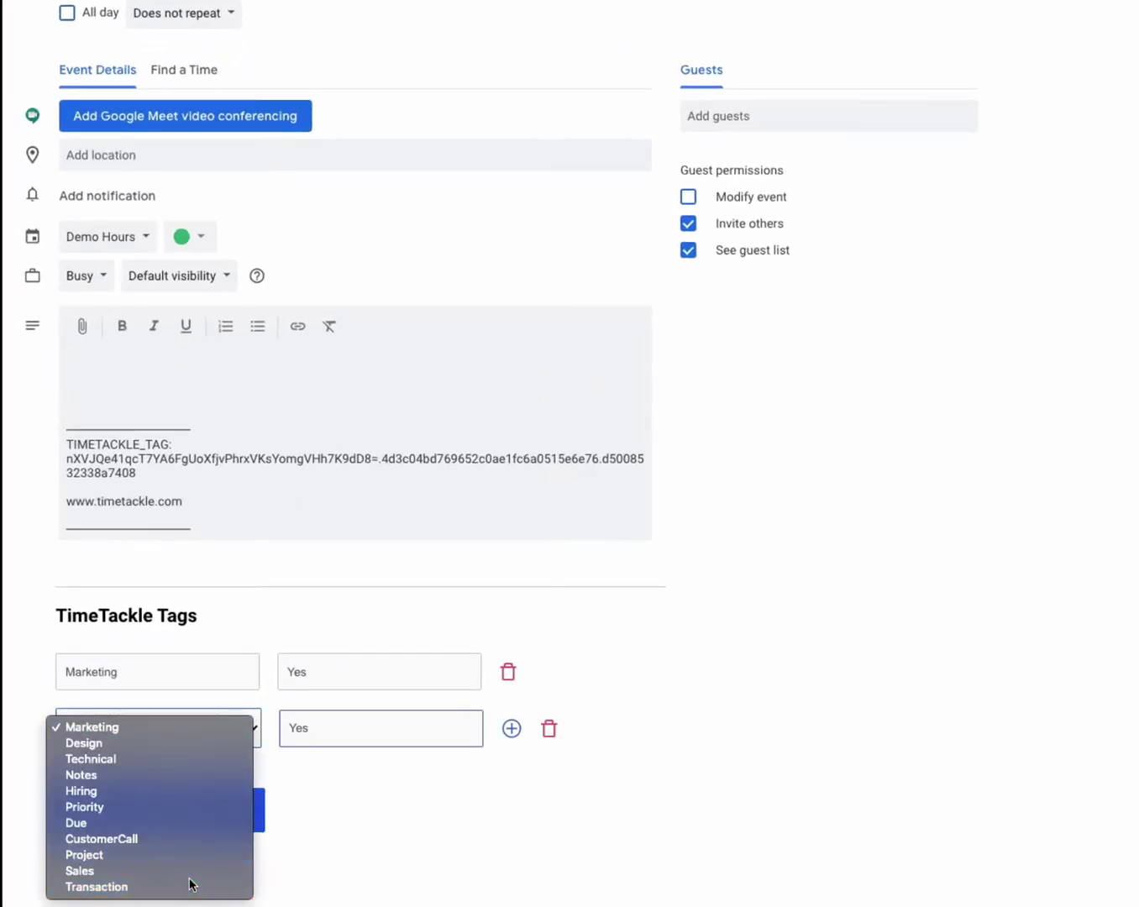
left_click(98, 886)
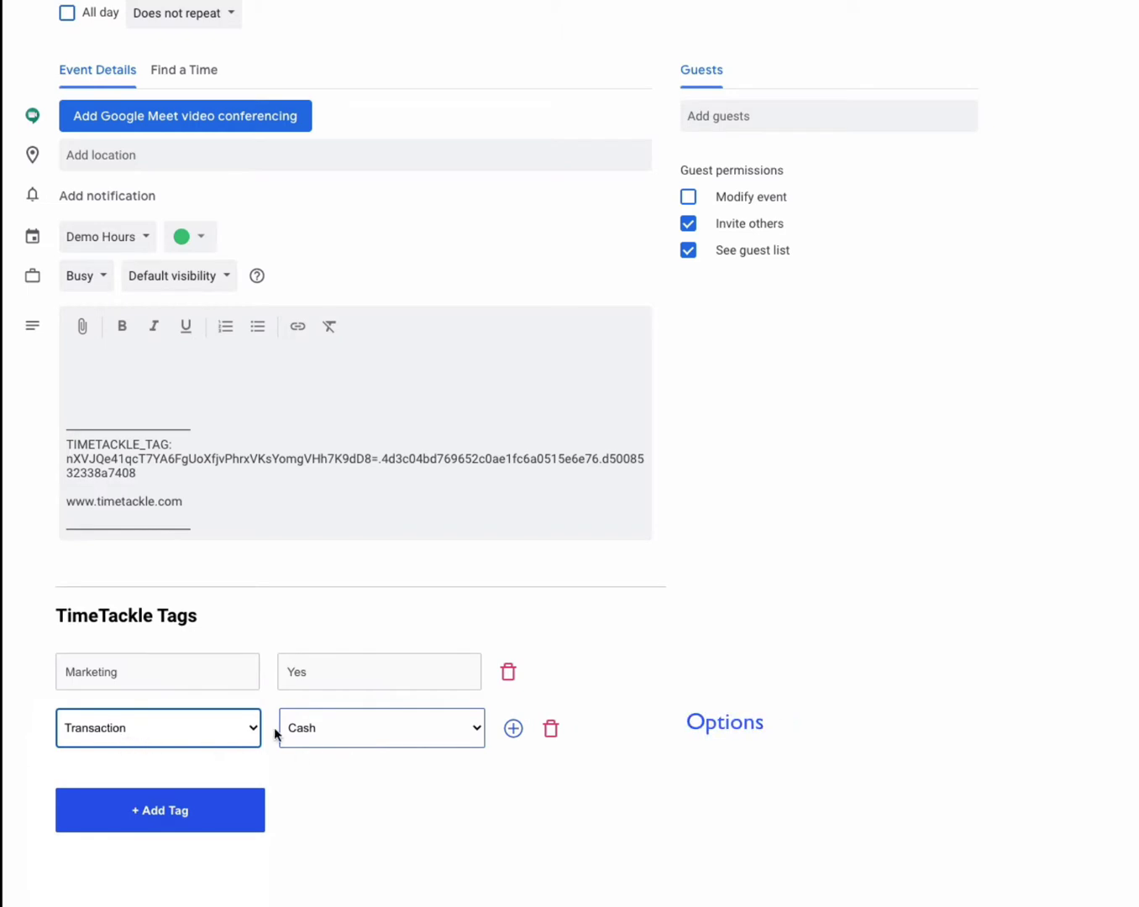
left_click(357, 727)
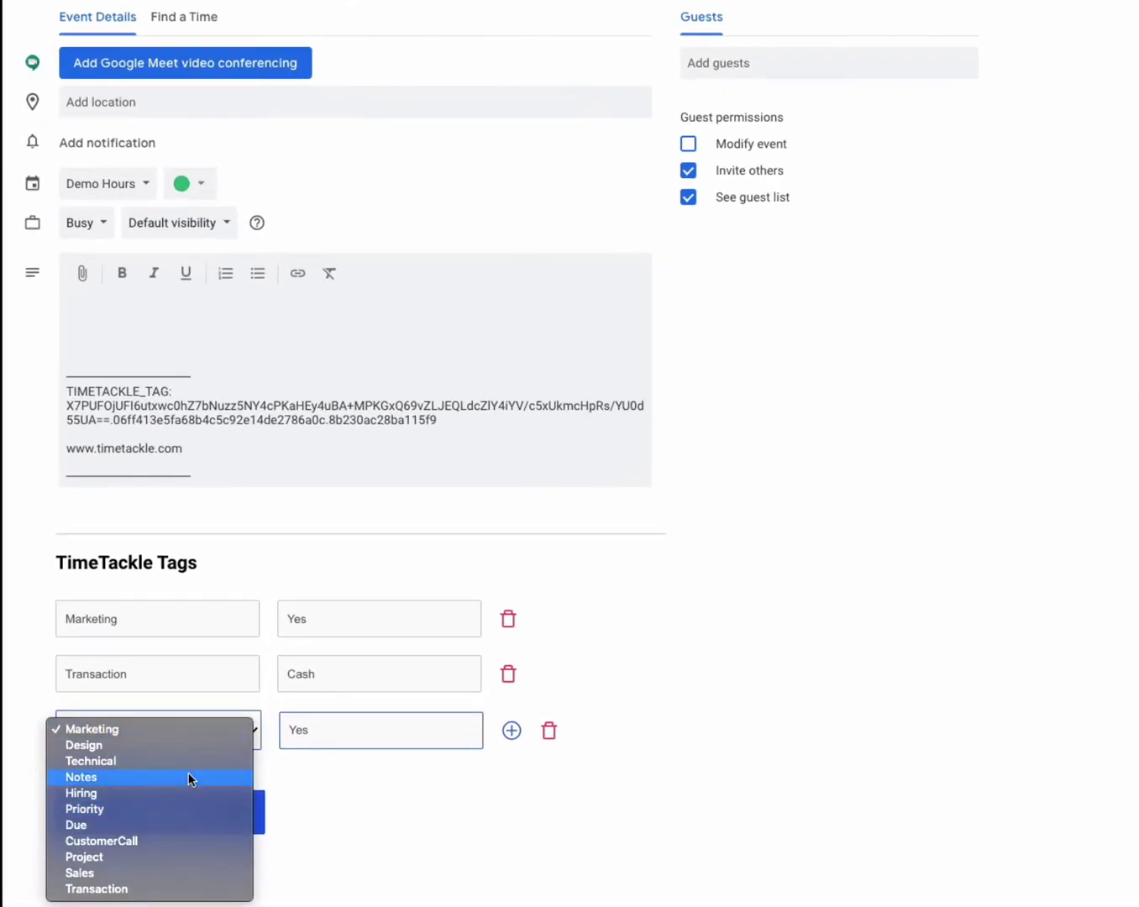
Step: Add a Notes tag reading 'Hello world!' and select the encoded TIMETACKLE_TAG string
left_click(189, 779)
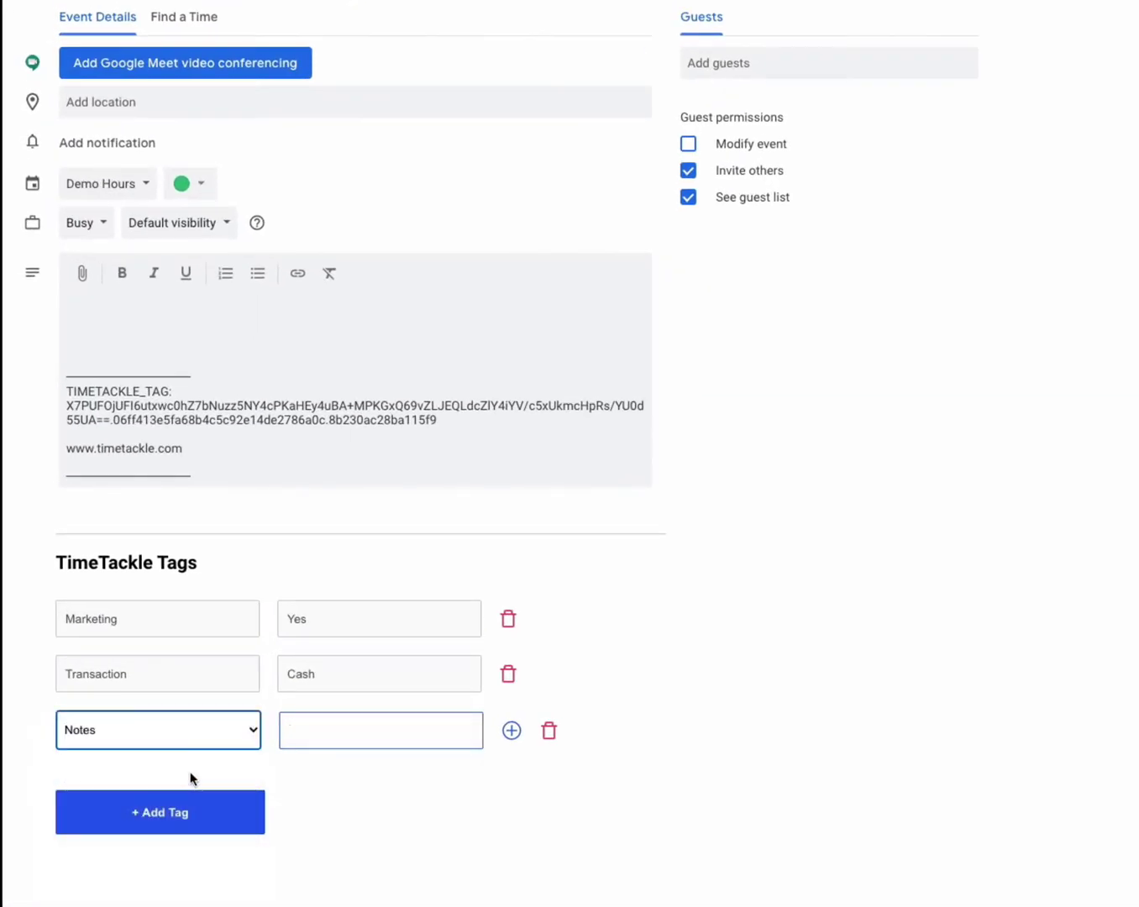
left_click(360, 739)
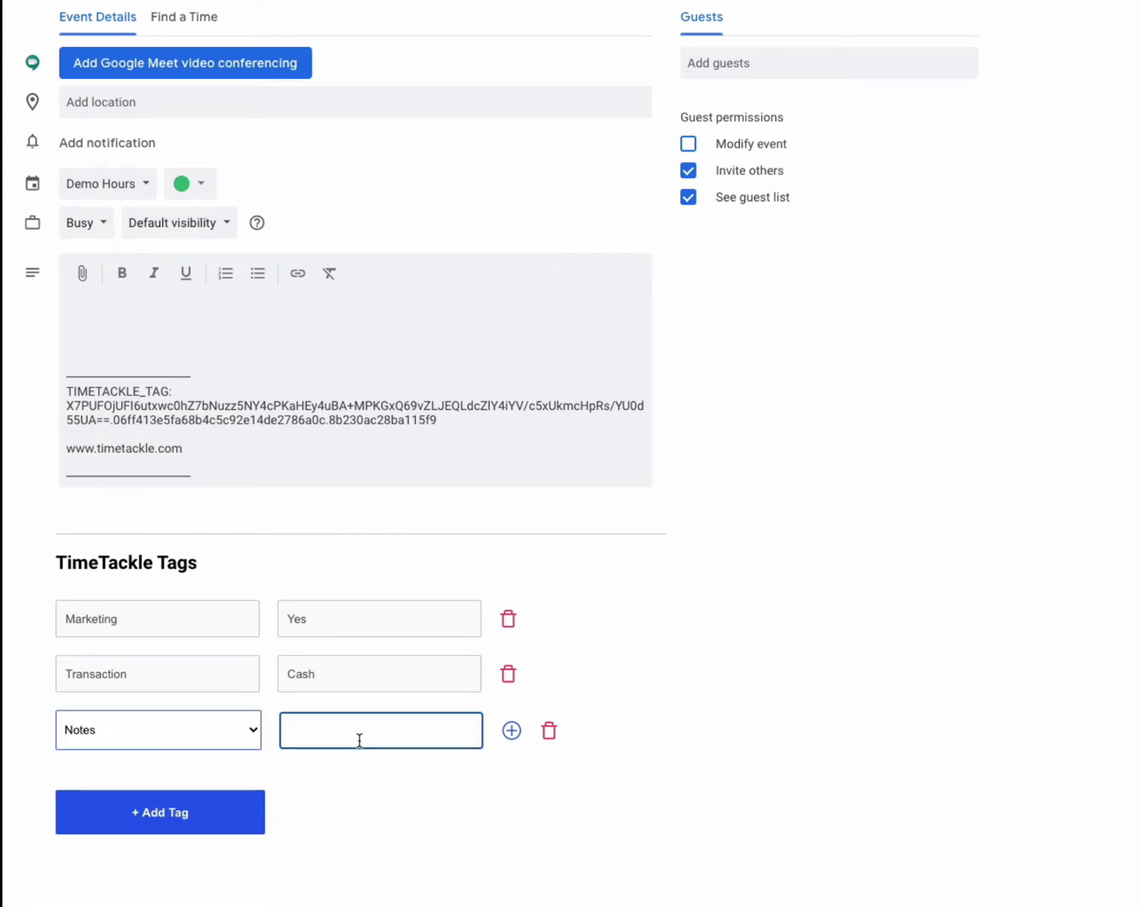
type("Hello wor")
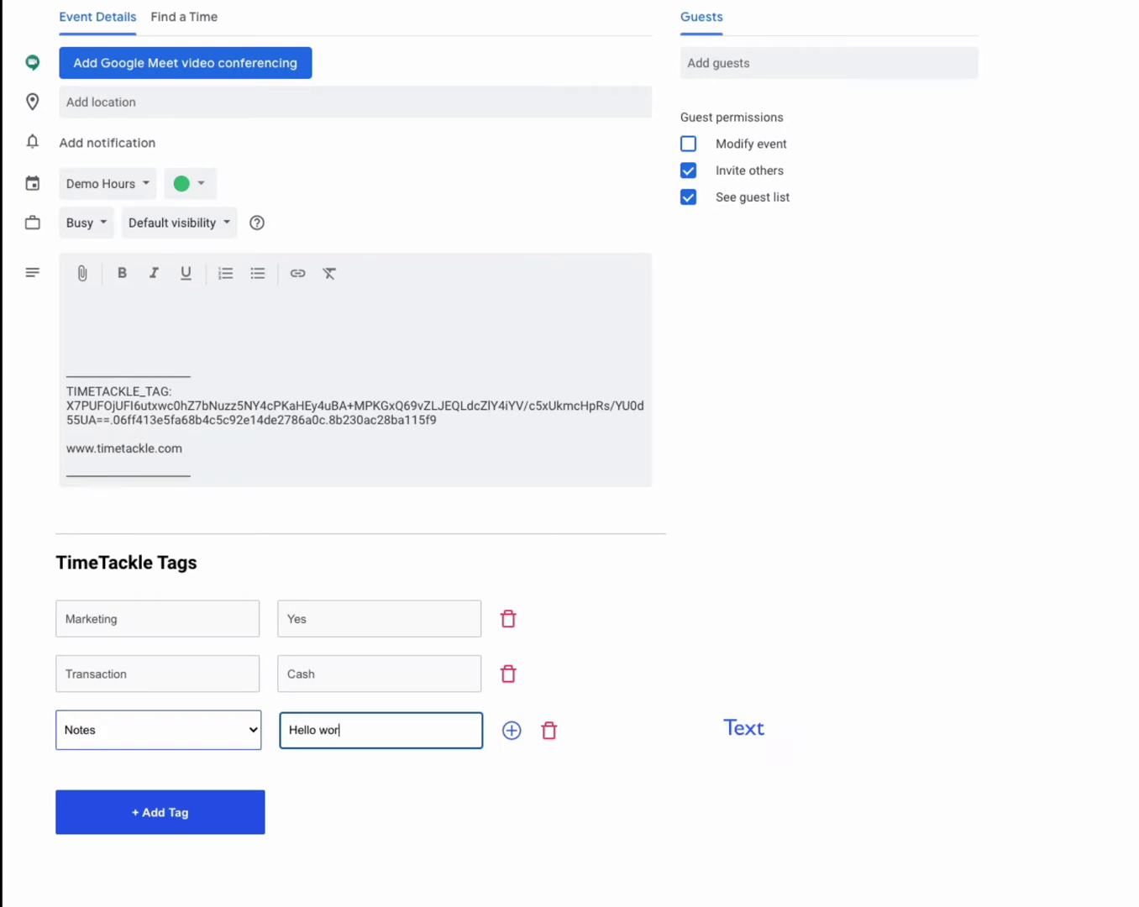
type("ld!")
left_click(512, 730)
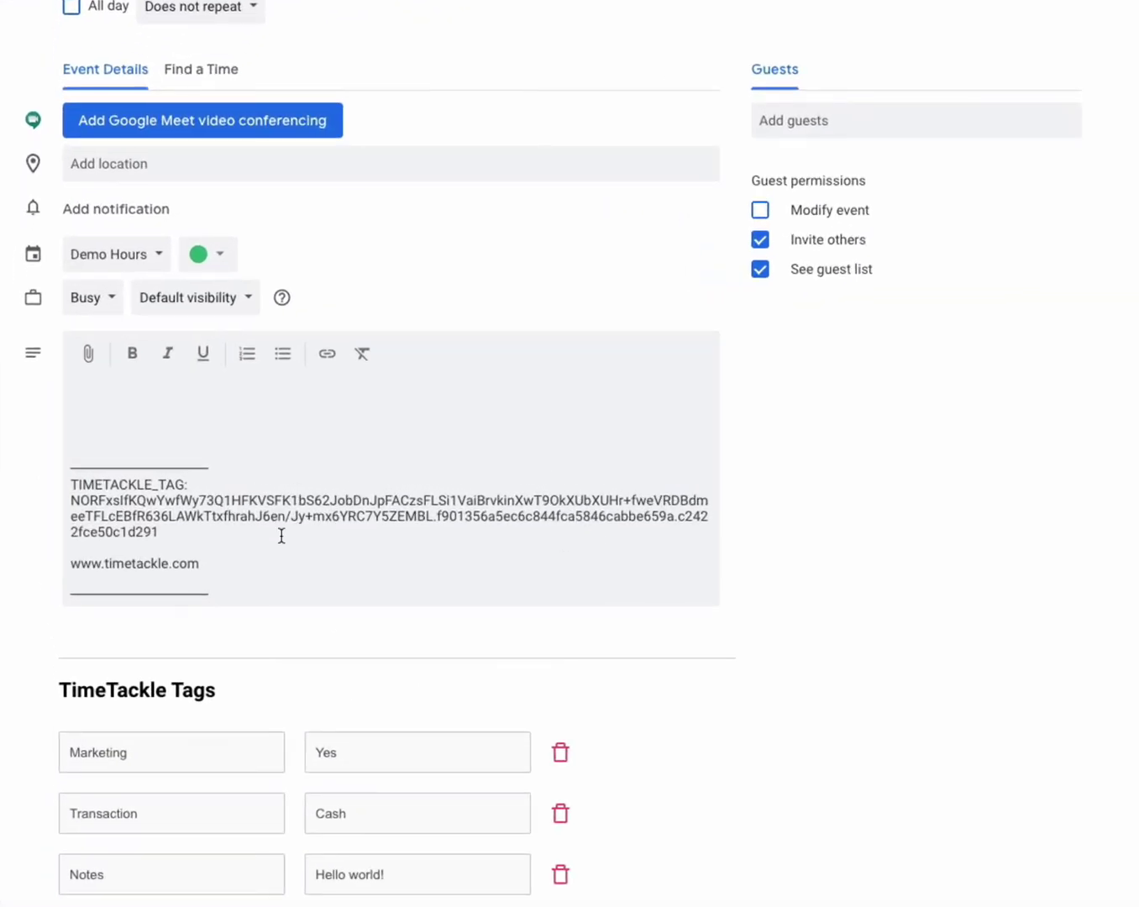
left_click_drag(247, 548, 4, 500)
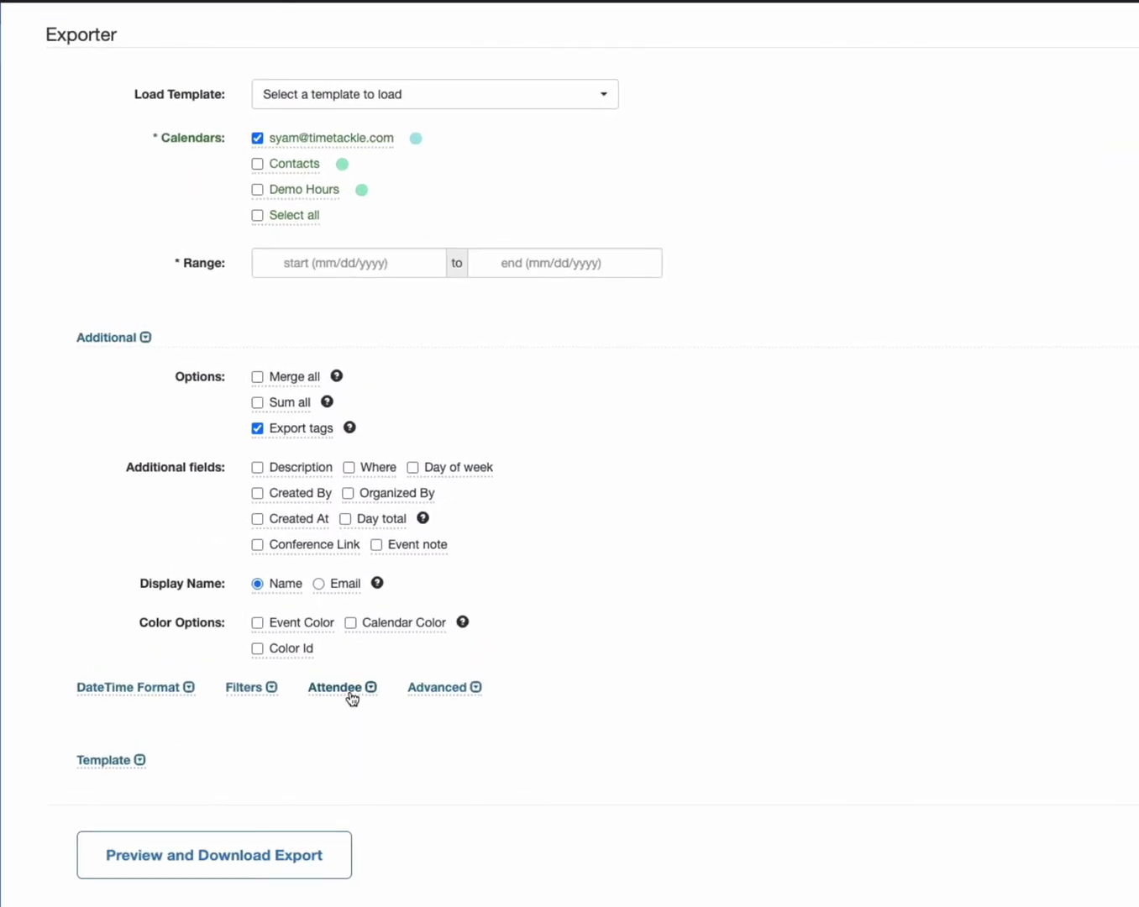
Step: Preview and download a tagged export of events from 09/11/2020 to 09/11/2020
left_click(307, 263)
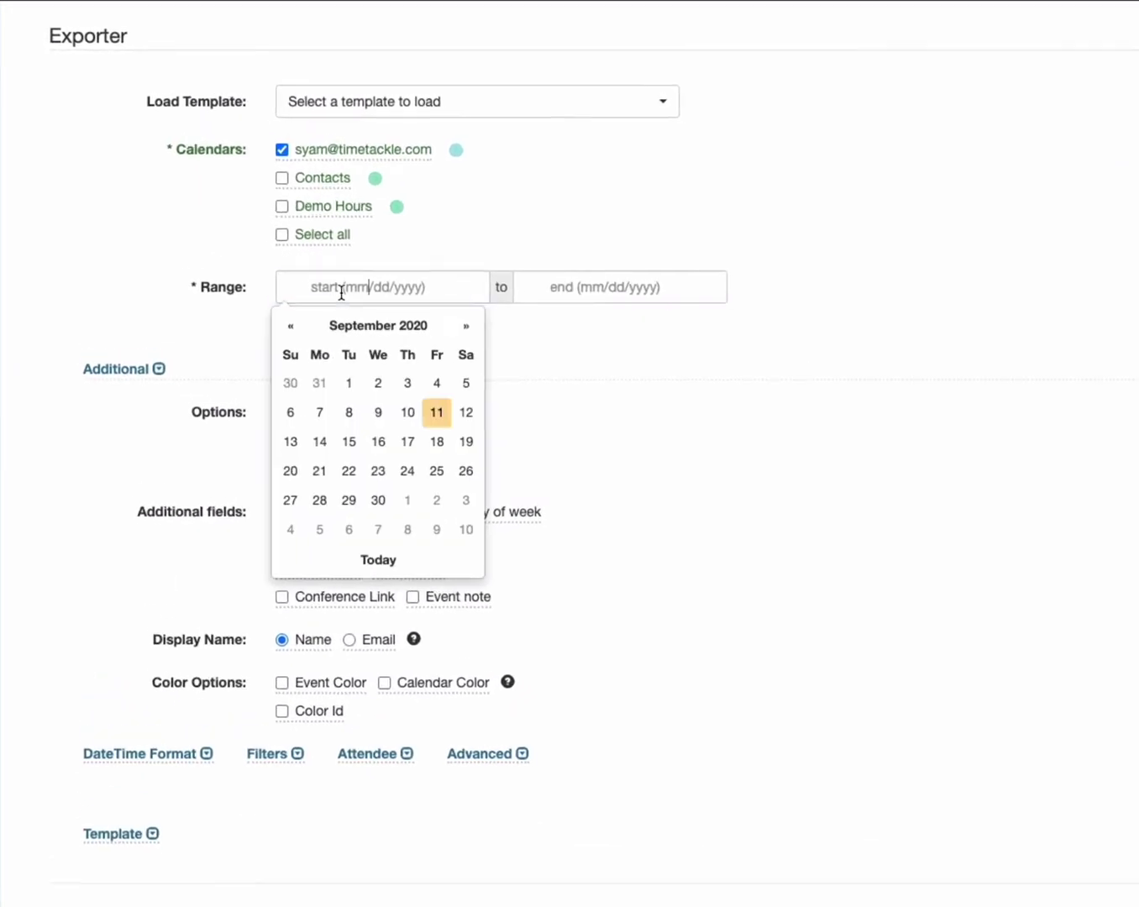
left_click(446, 417)
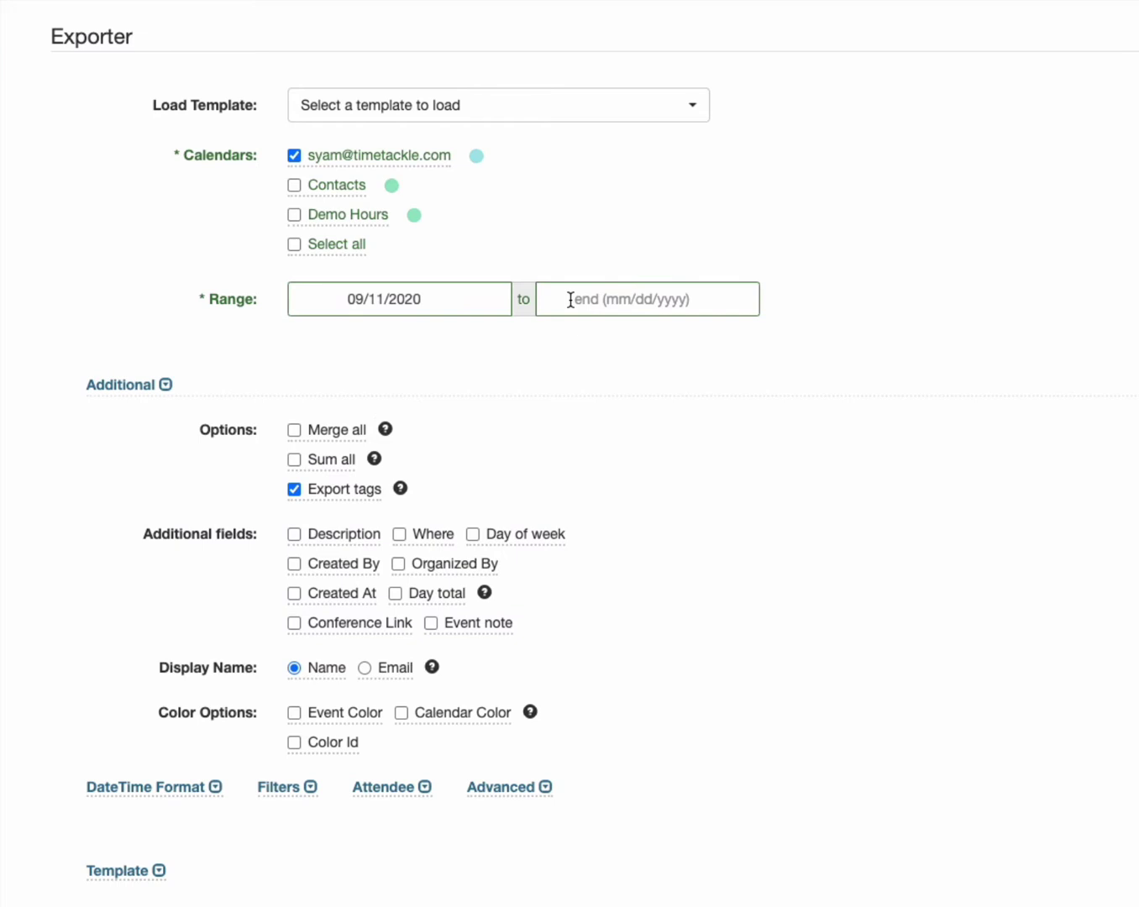
left_click(570, 300)
left_click(708, 430)
left_click(334, 488)
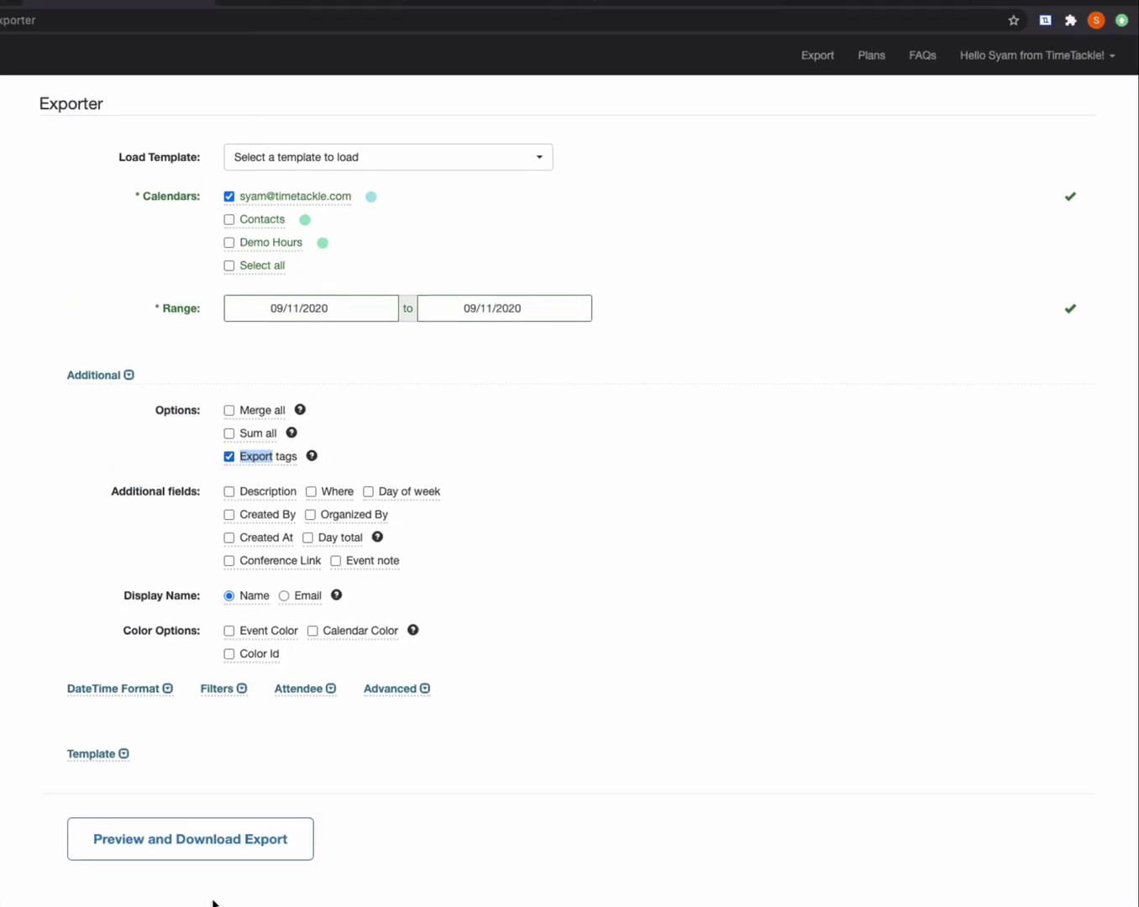
left_click(239, 839)
left_click(239, 839)
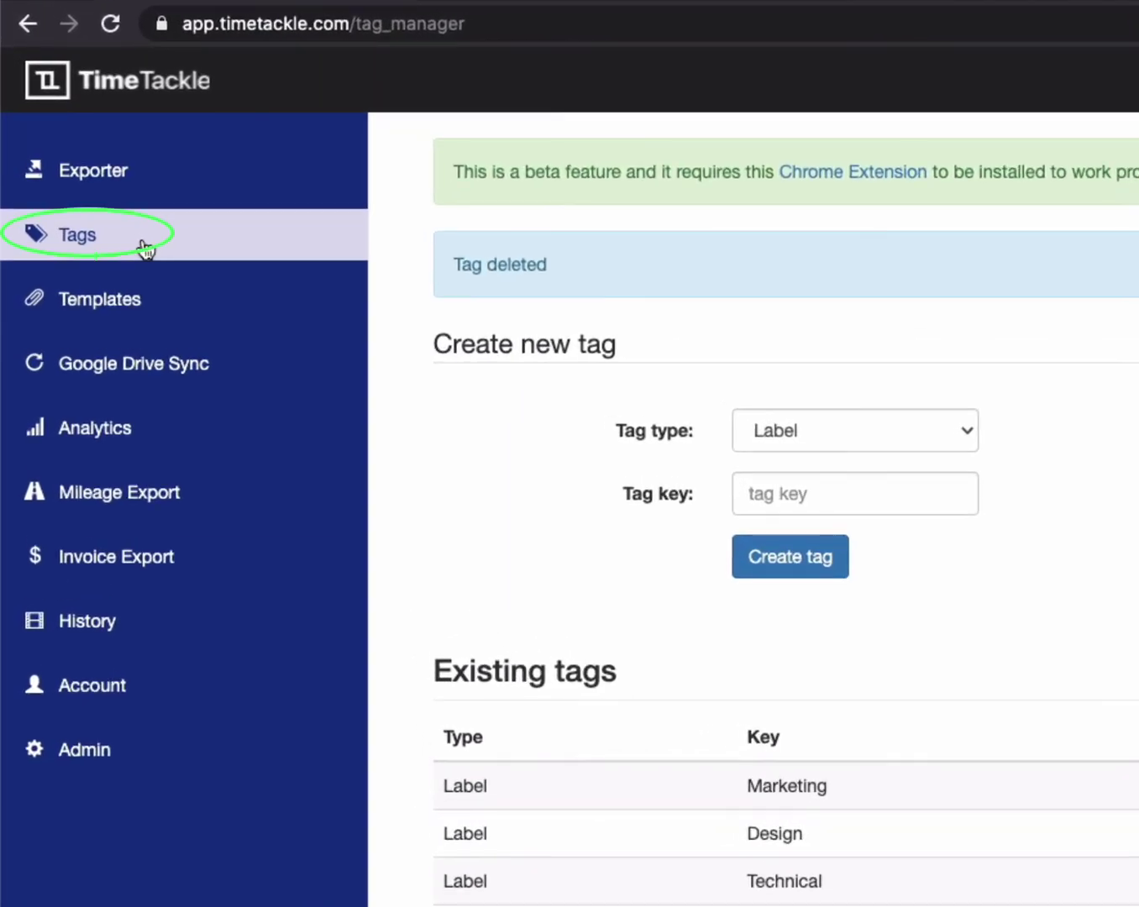
Step: Create a Label tag with the key Sales
left_click(880, 440)
left_click(453, 71)
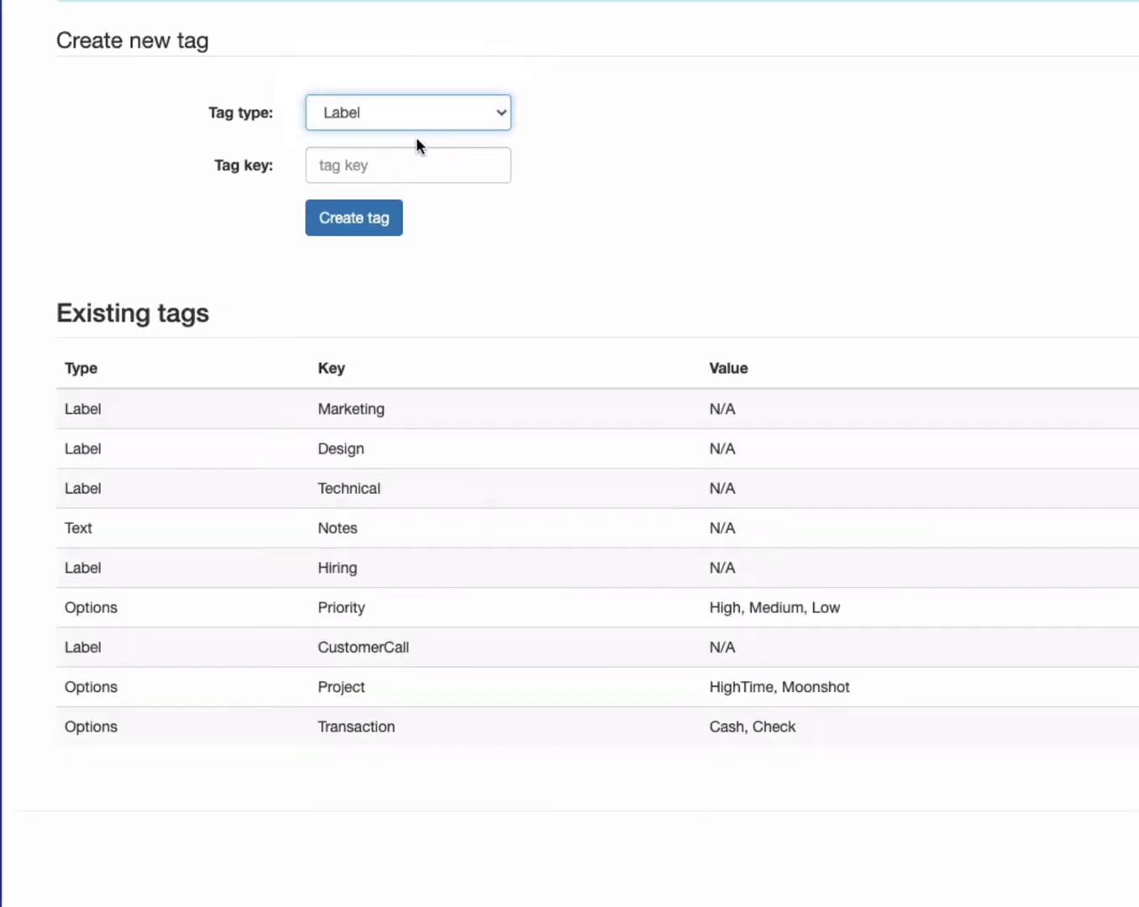
left_click(400, 166)
type("Sales")
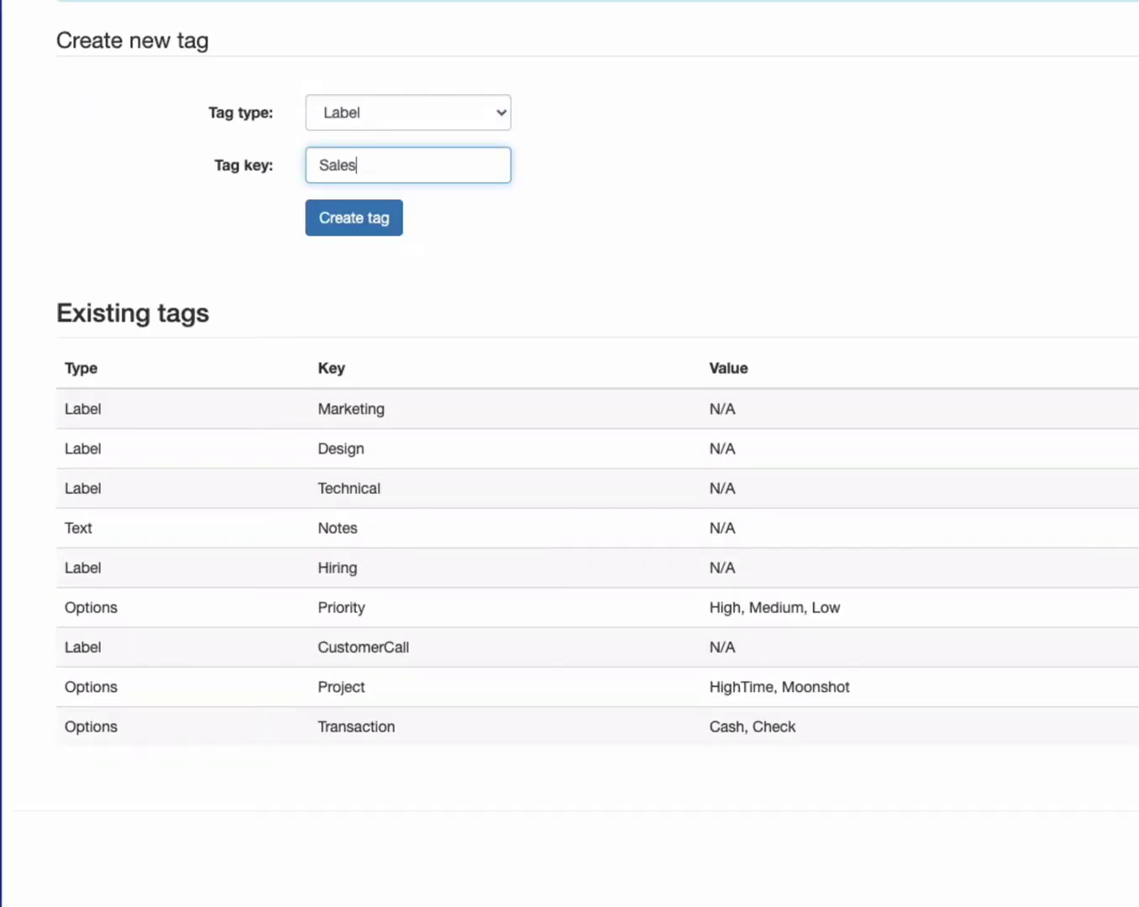
left_click(378, 223)
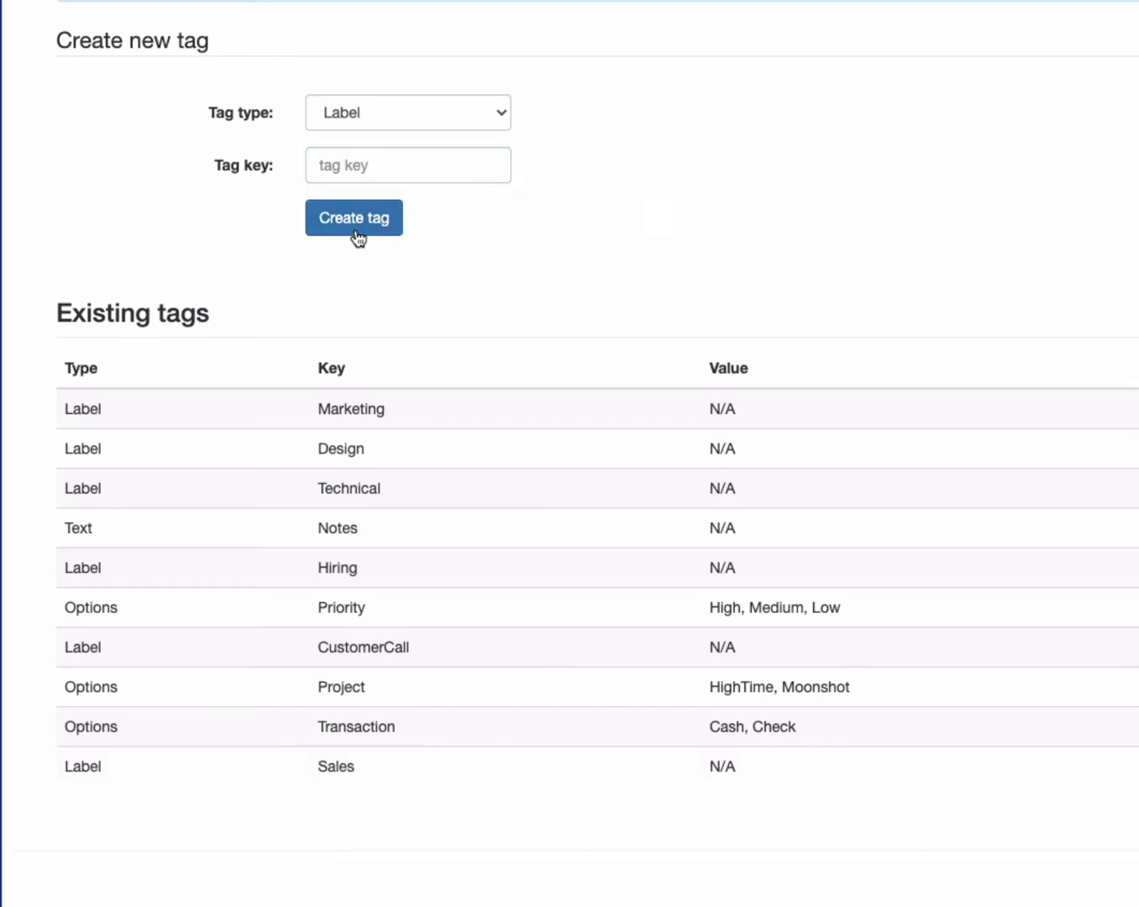
Step: Create an Options tag named Status with values pending, done and wip
left_click(372, 107)
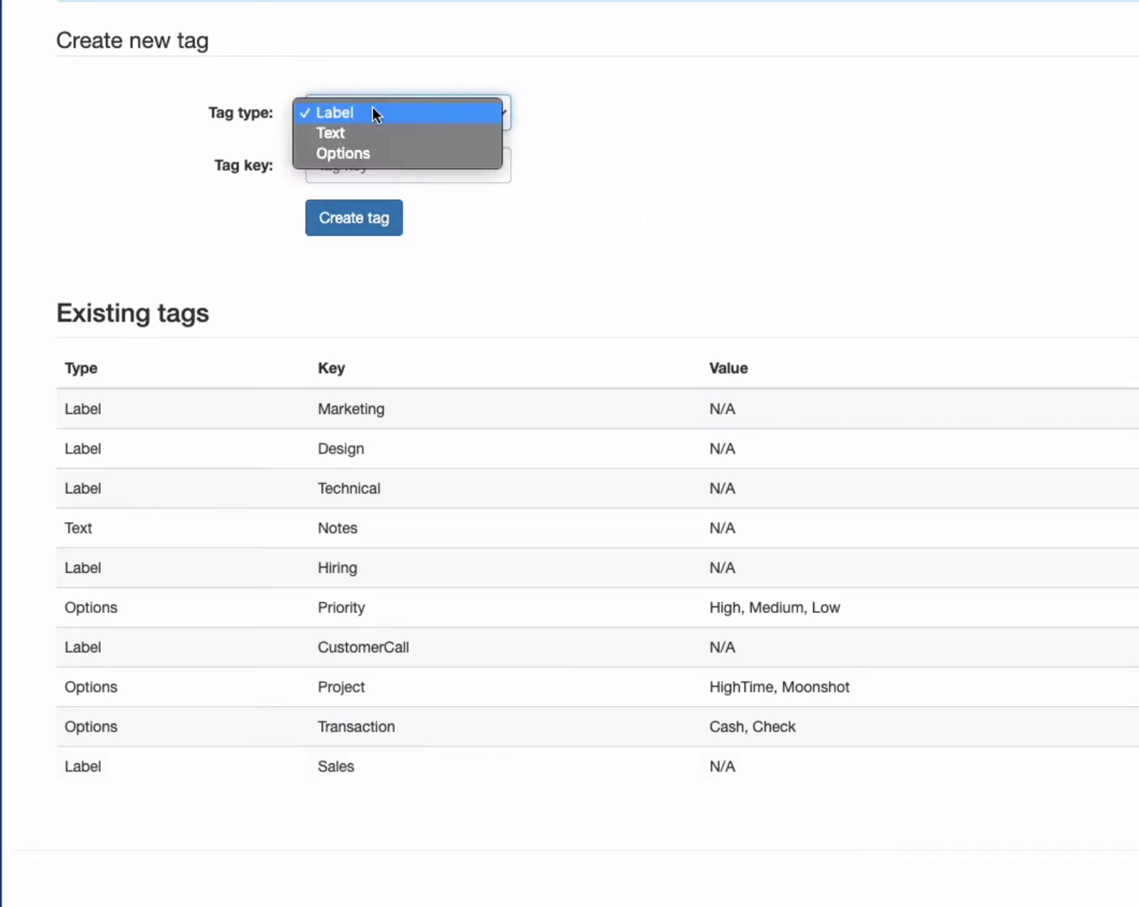
left_click(376, 152)
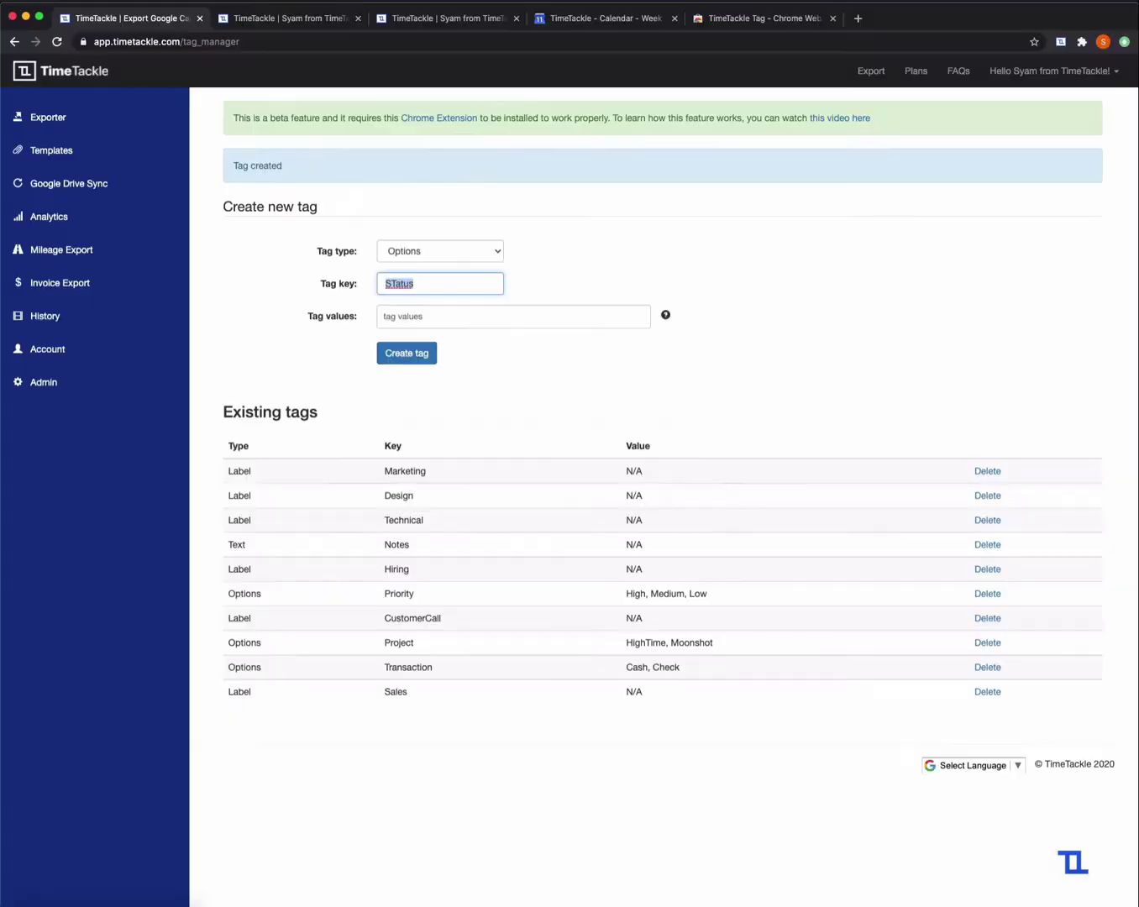
type("Status")
key("Tab")
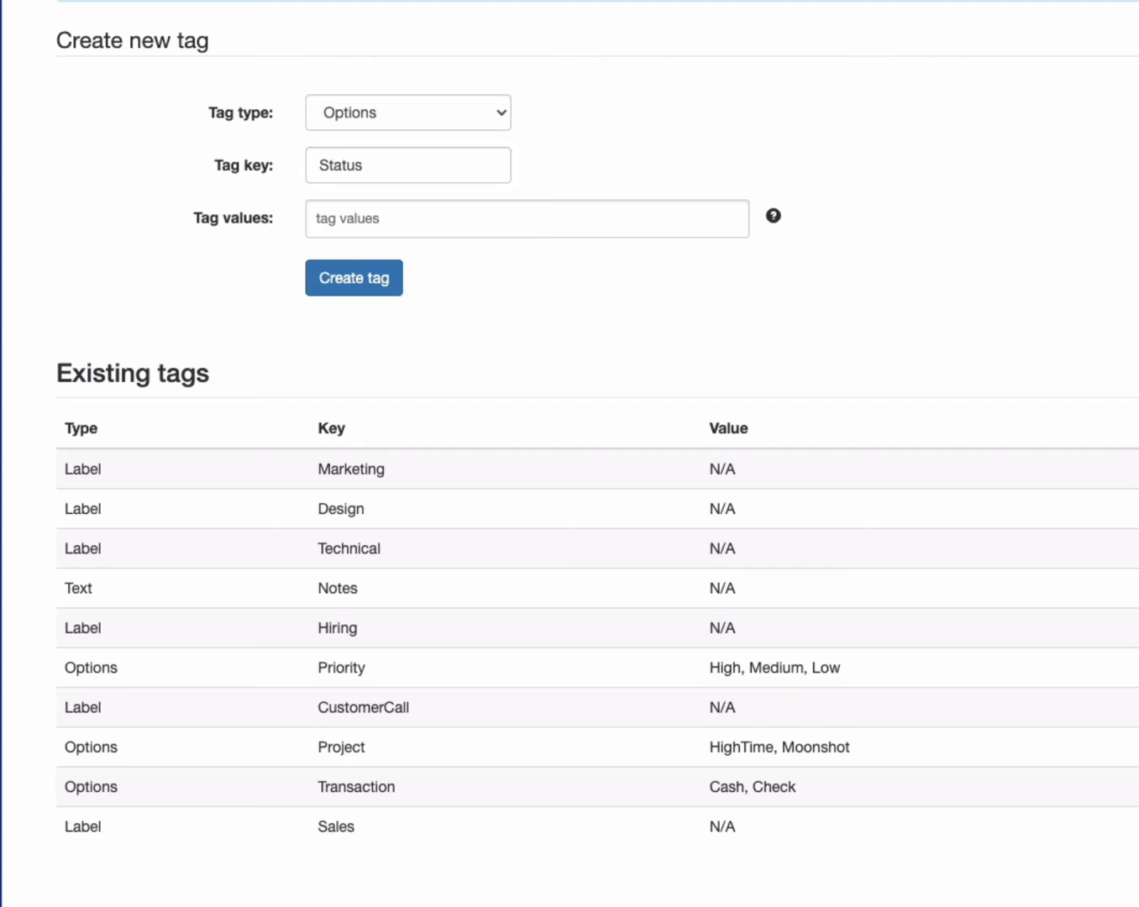
type("pending")
key("Return")
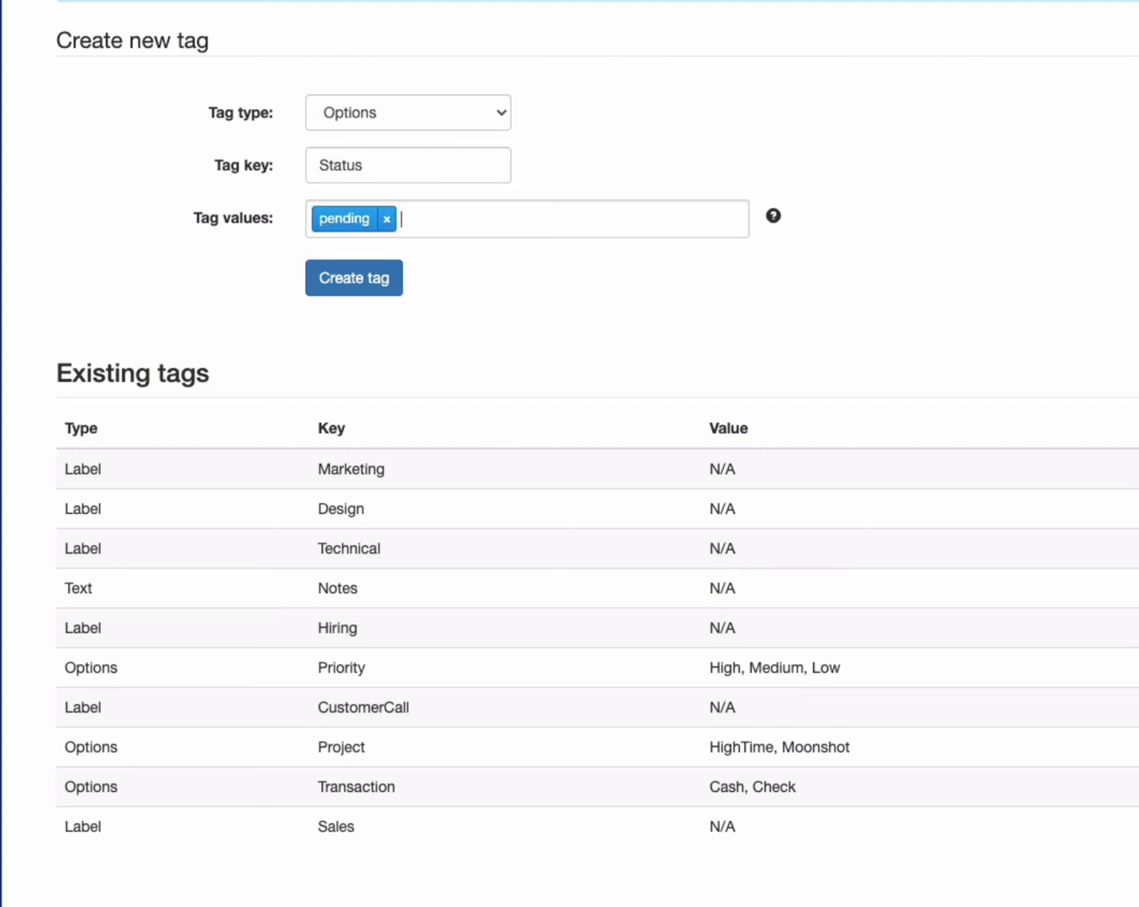
type(" done")
key("Return")
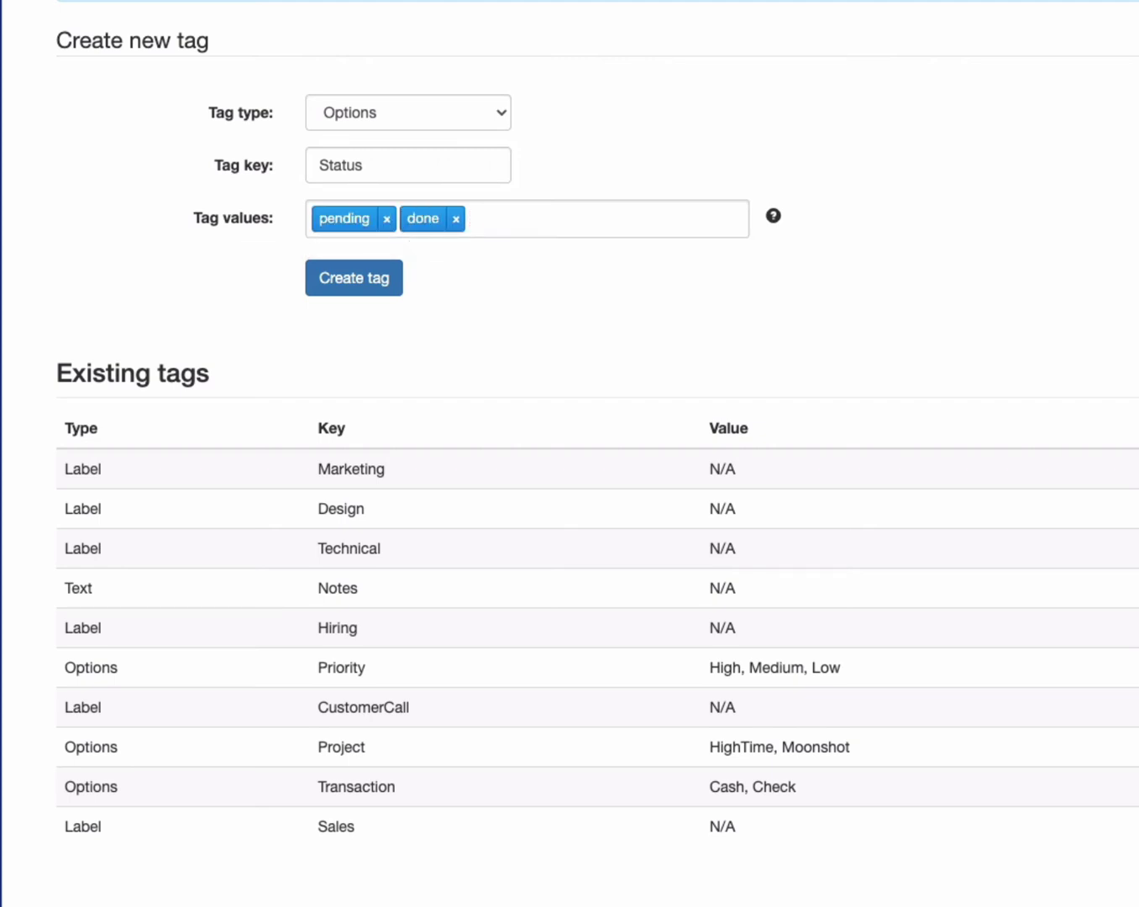
type("wip")
key("Return")
left_click(382, 280)
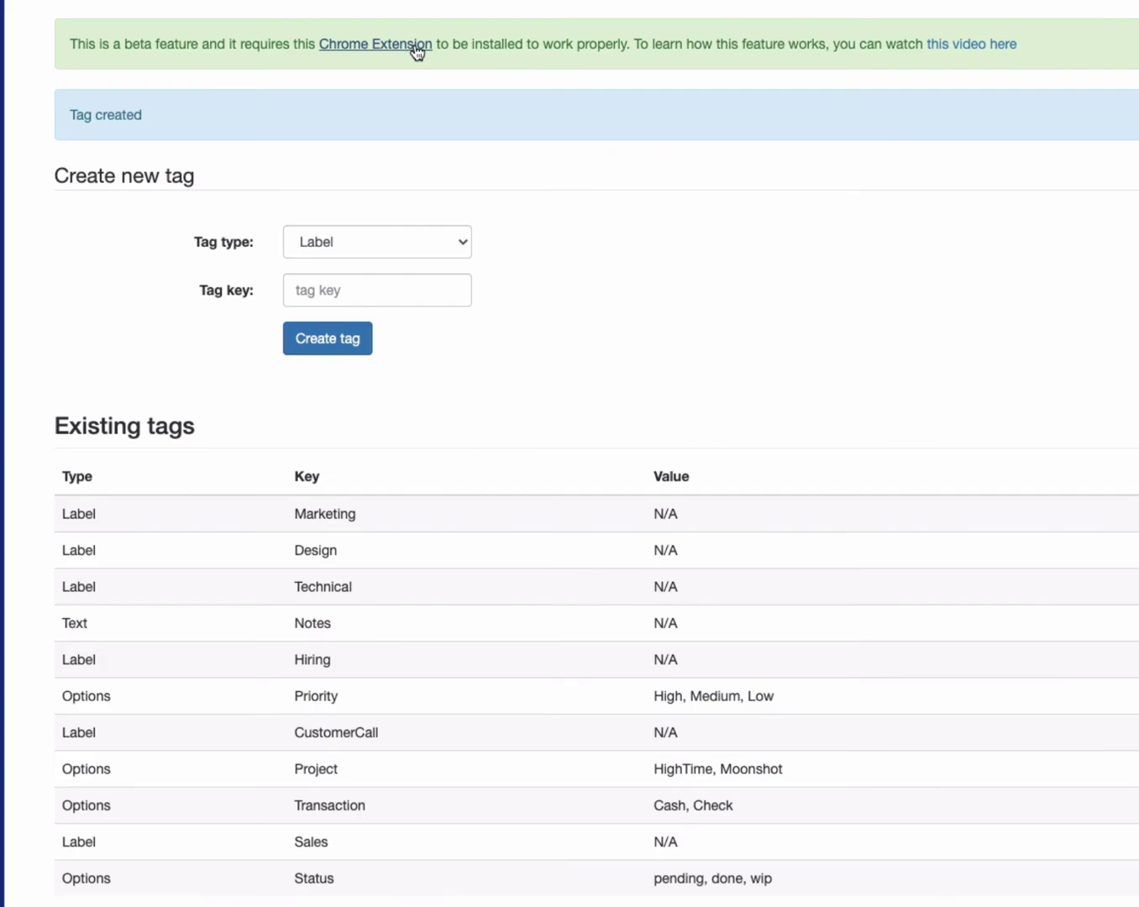
Step: Add the TimeTackle Tag extension to Chrome from its Web Store page
left_click(416, 45)
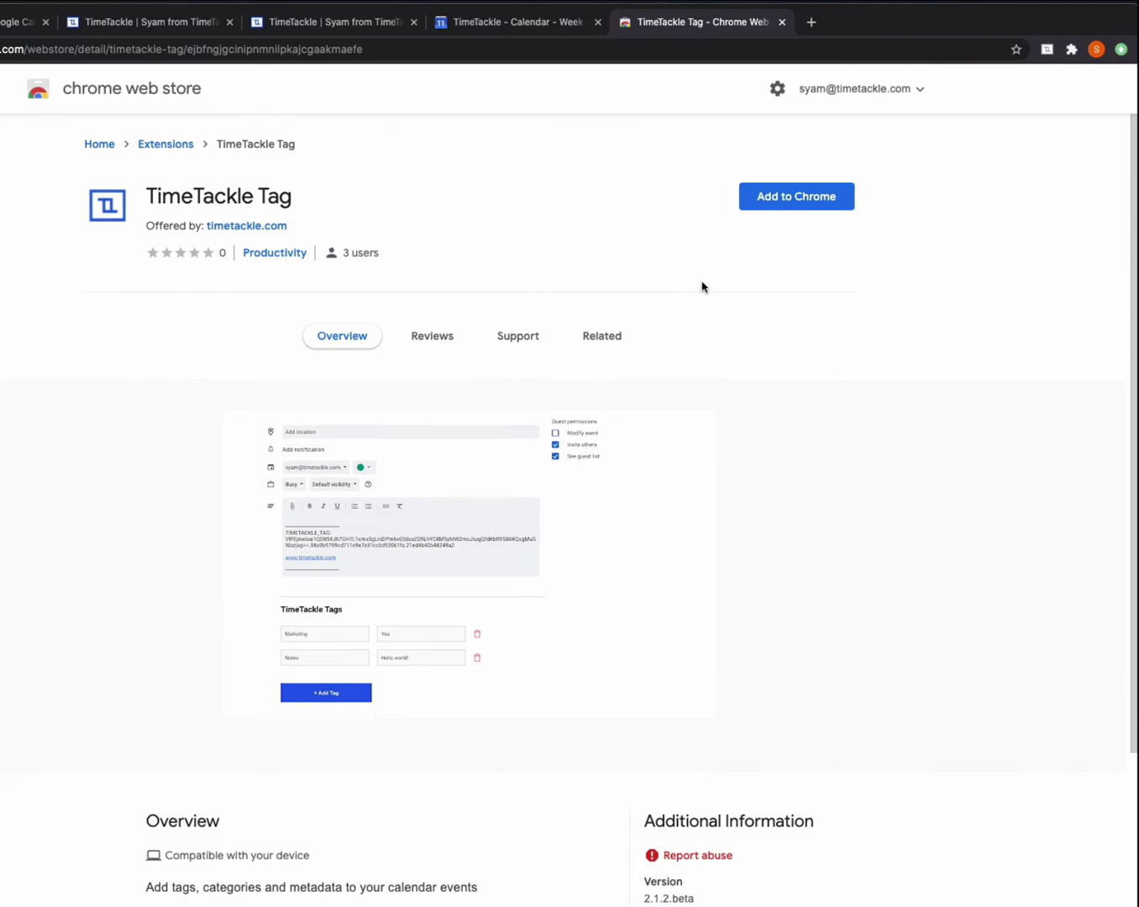
left_click(742, 238)
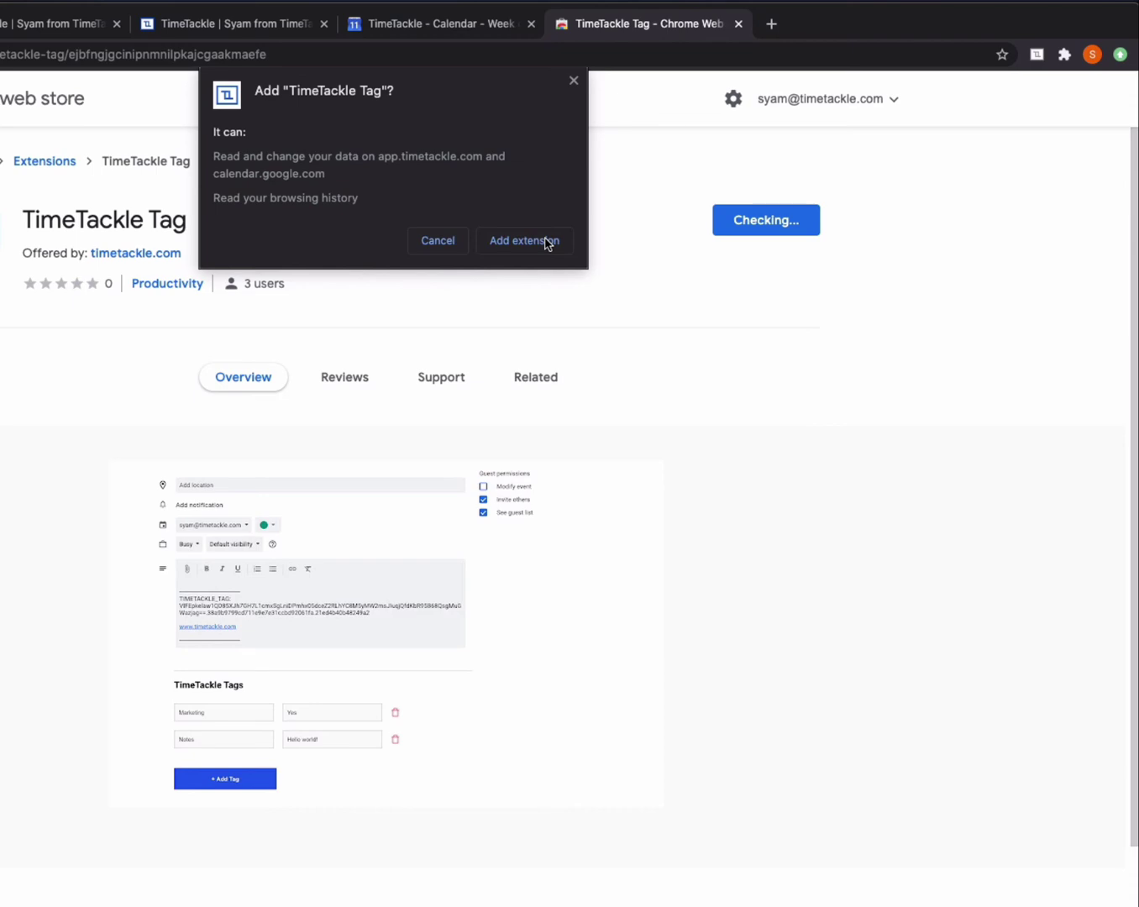
left_click(547, 242)
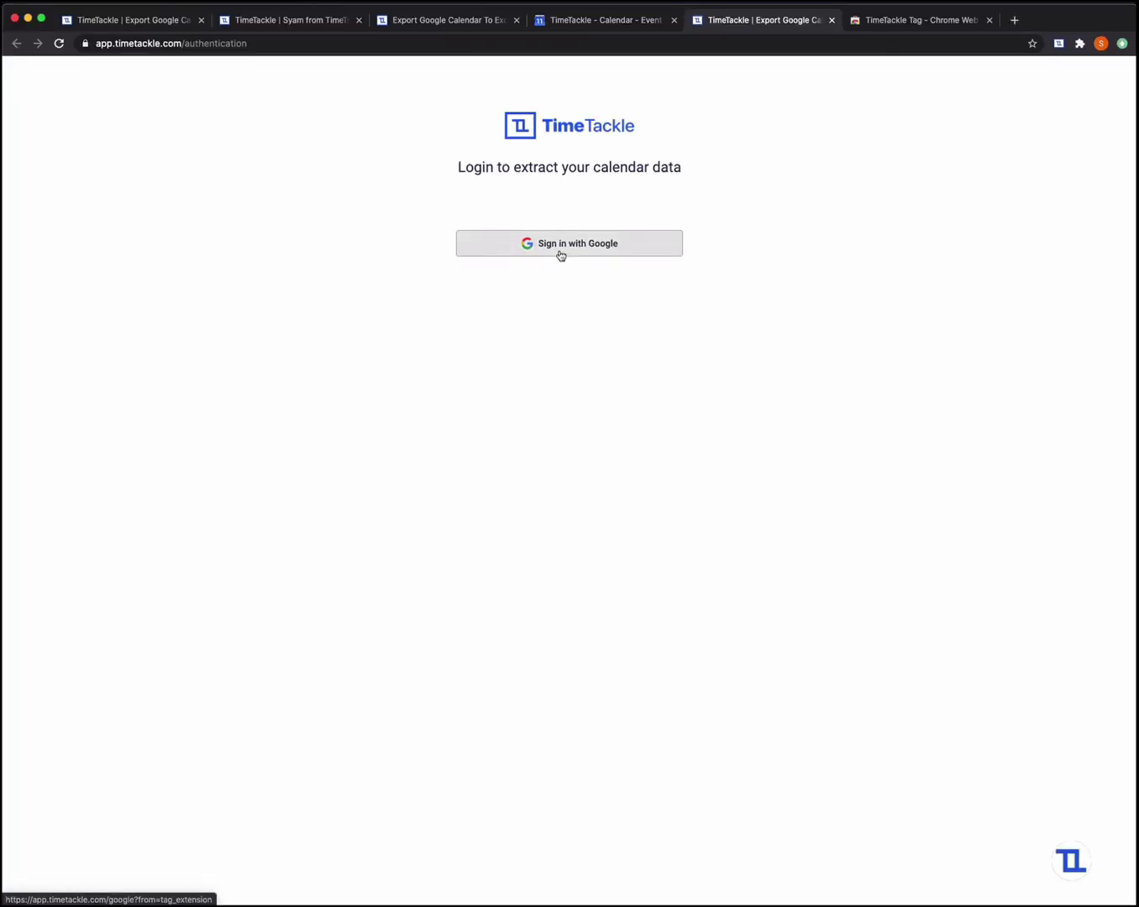
Step: Sign in to TimeTackle and save the Test Event with a Status tag of pending
left_click(561, 245)
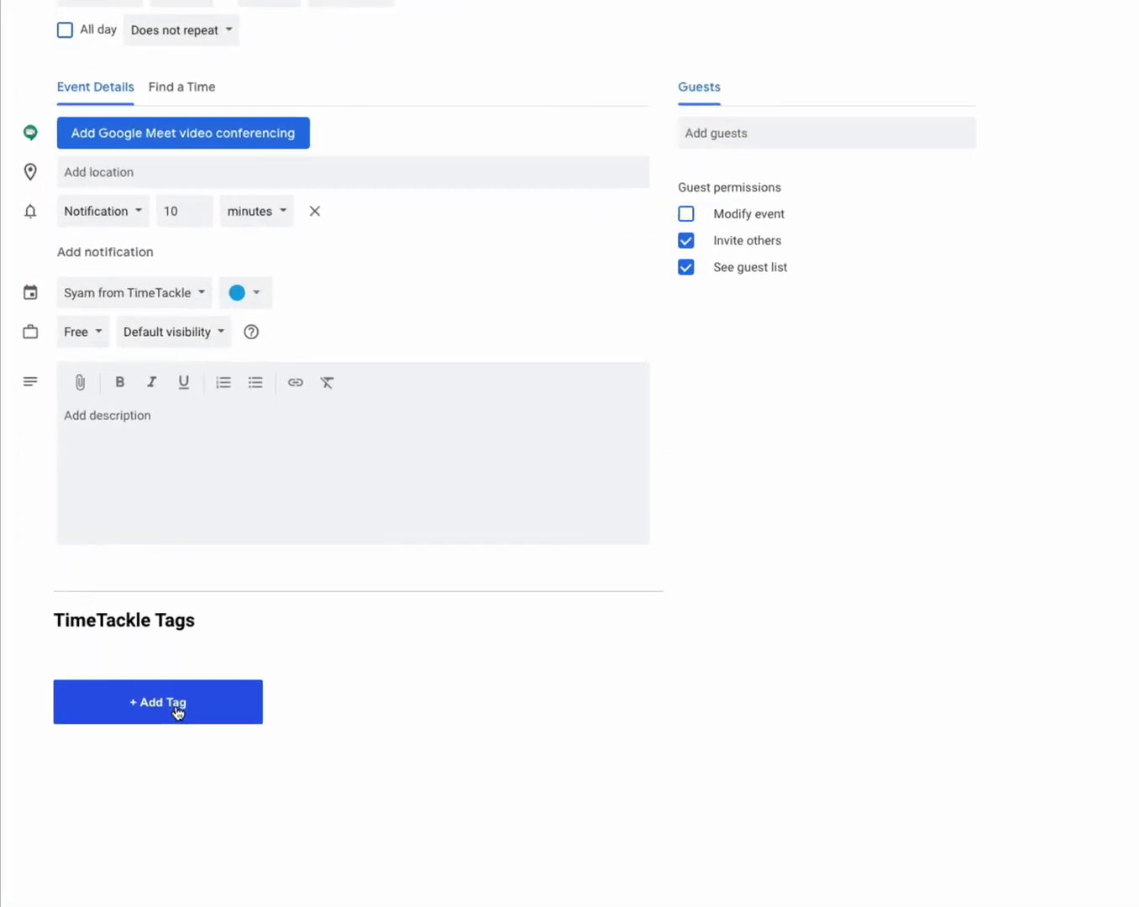
left_click(187, 721)
left_click(188, 691)
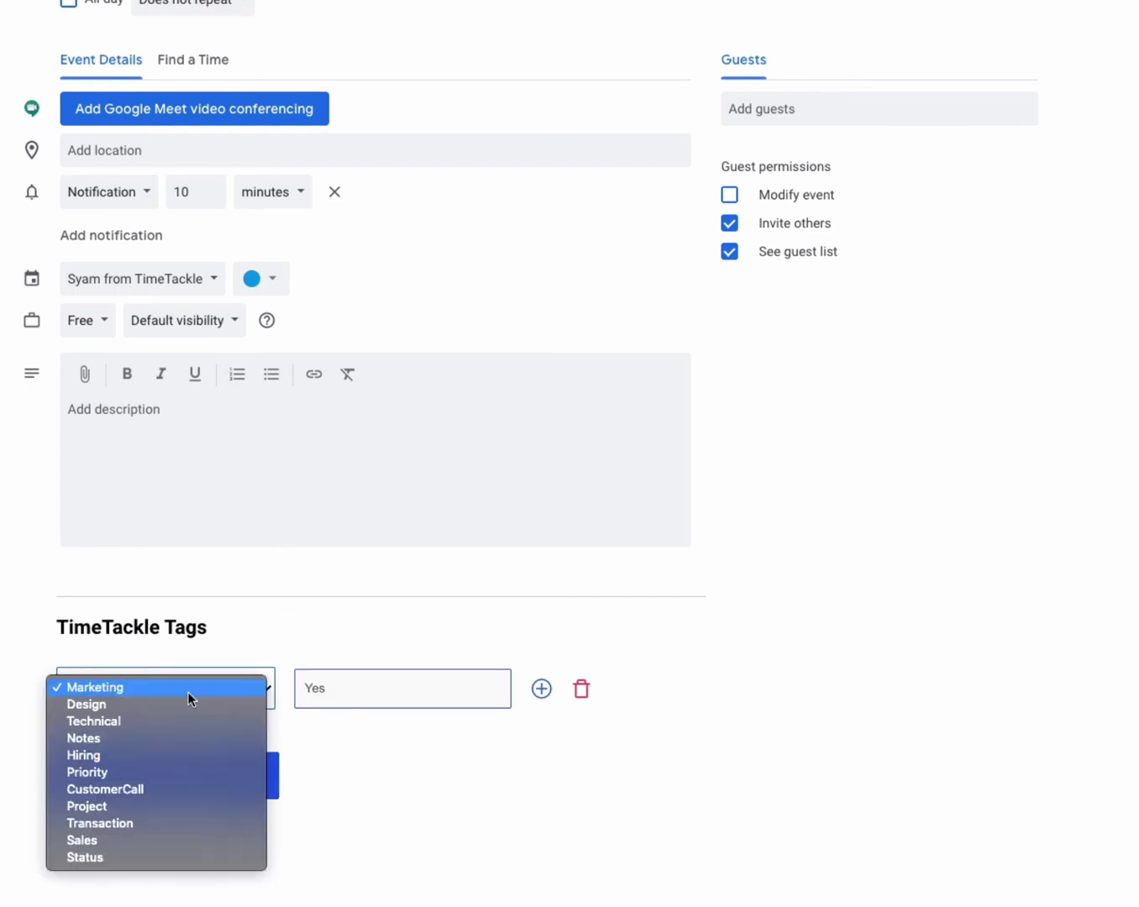
left_click(164, 857)
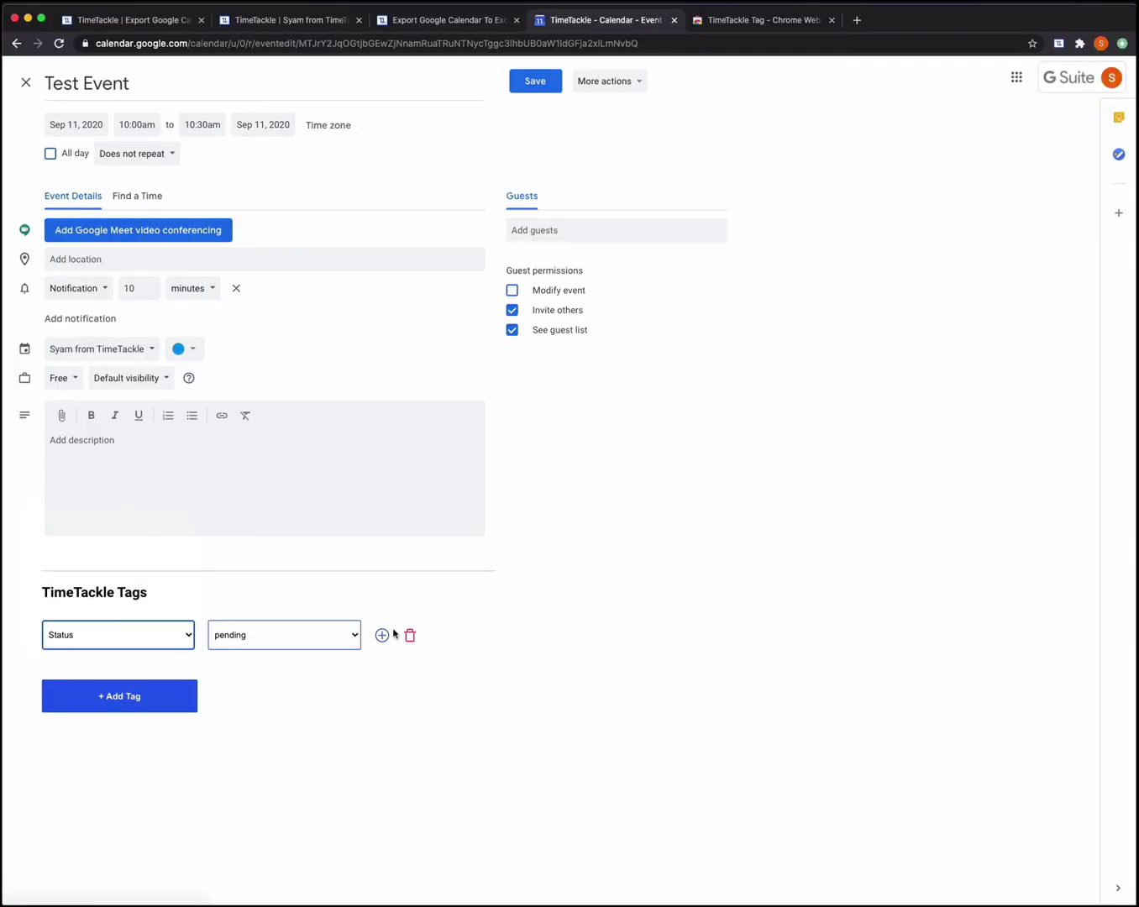
left_click(377, 640)
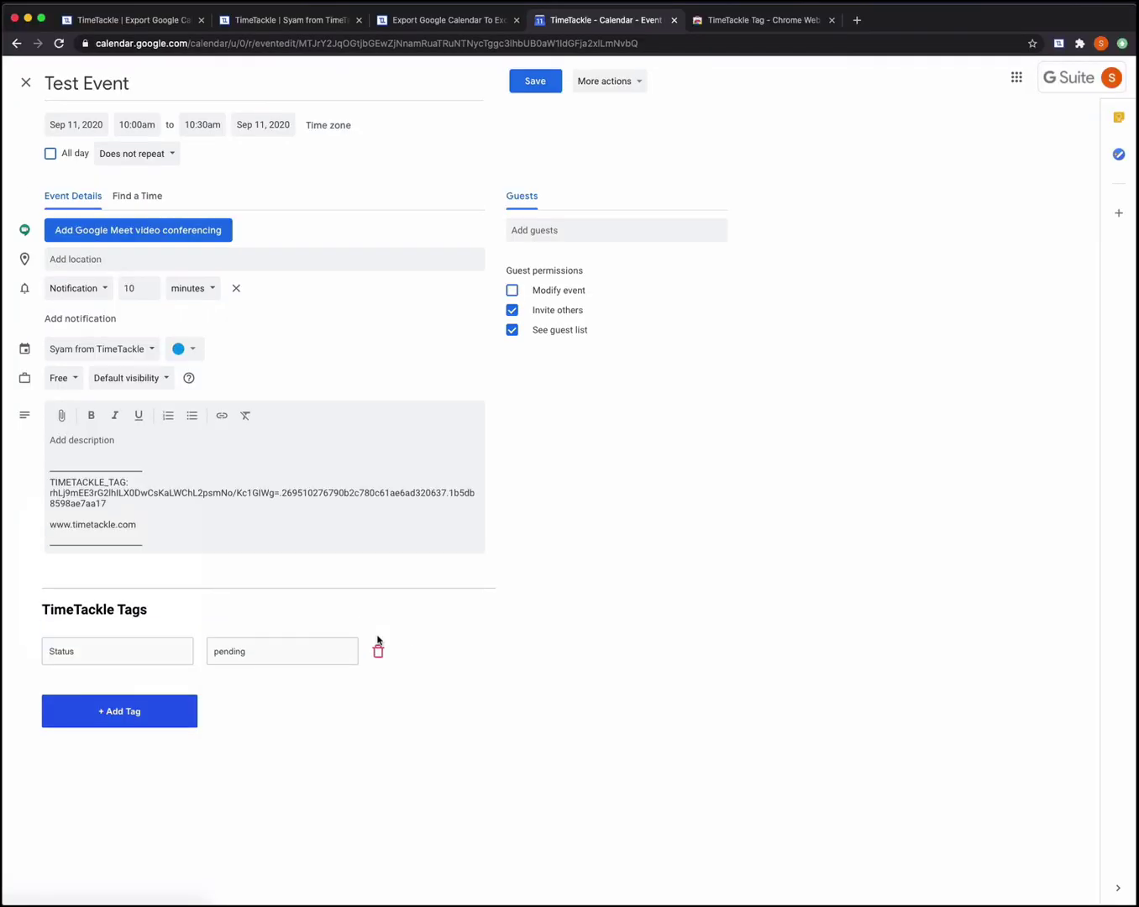
left_click(552, 85)
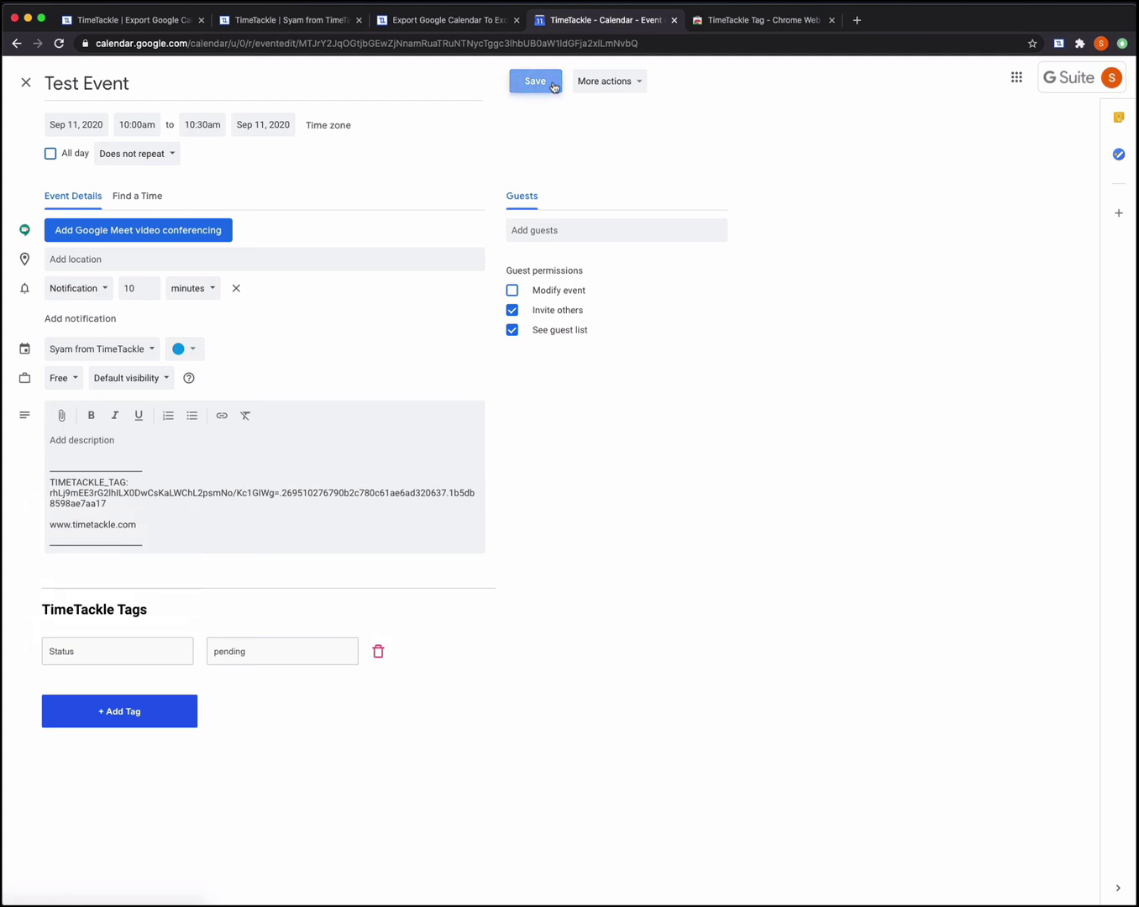